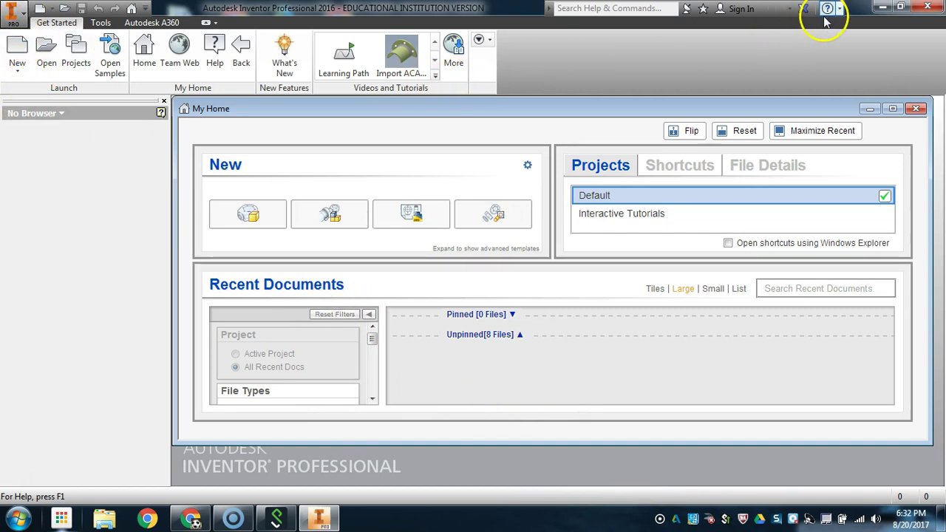
click(881, 8)
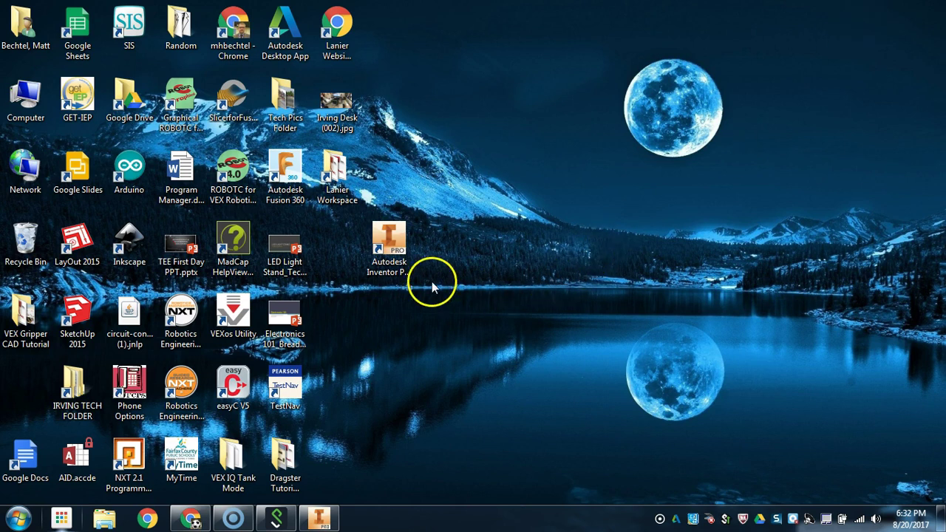
click(402, 258)
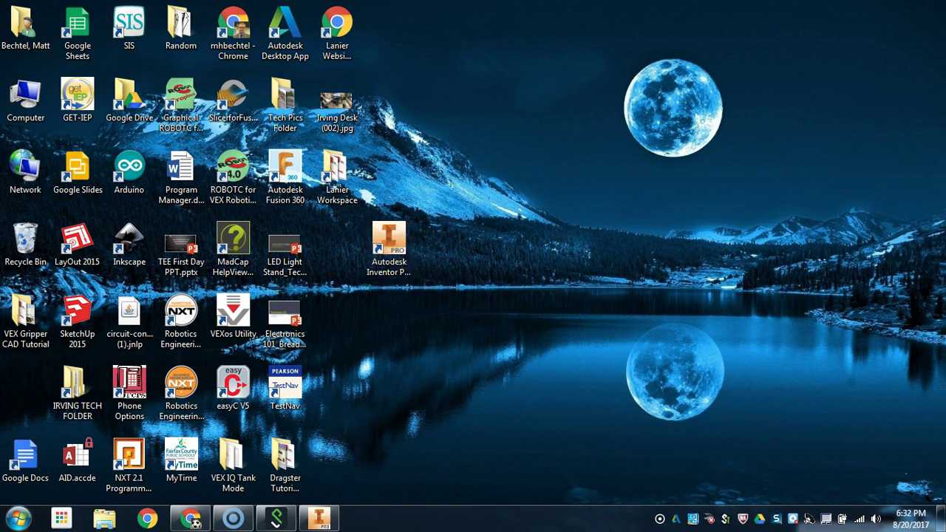
click(18, 519)
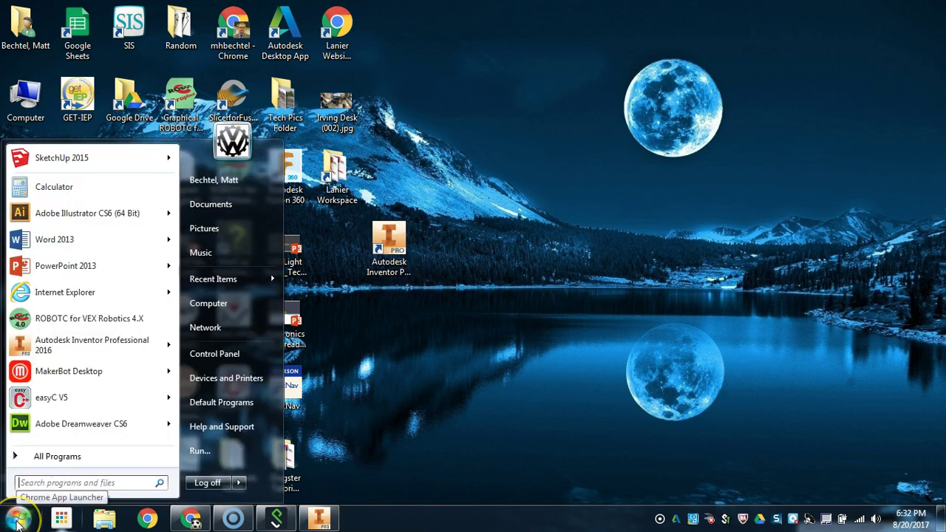
click(18, 519)
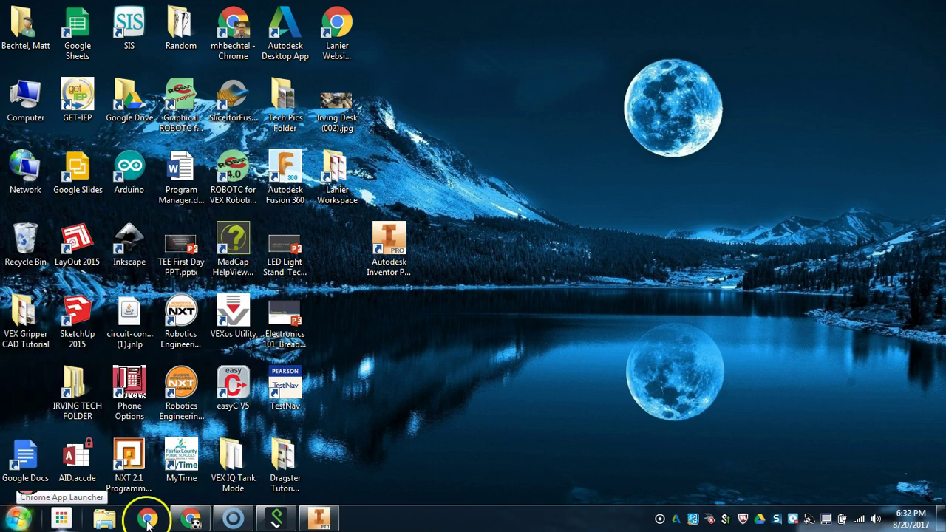
click(318, 519)
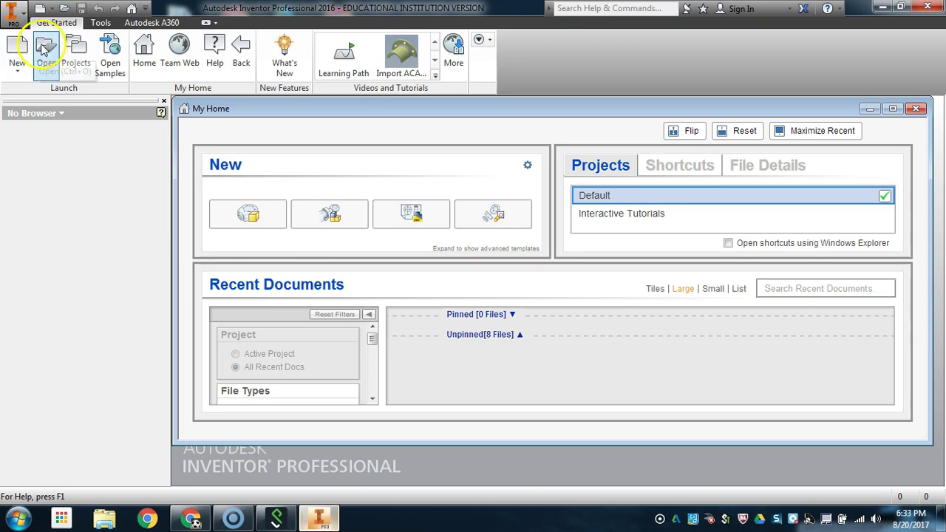
- Open the Projects dialog to list the Default and Interactive Tutorials projects
click(22, 49)
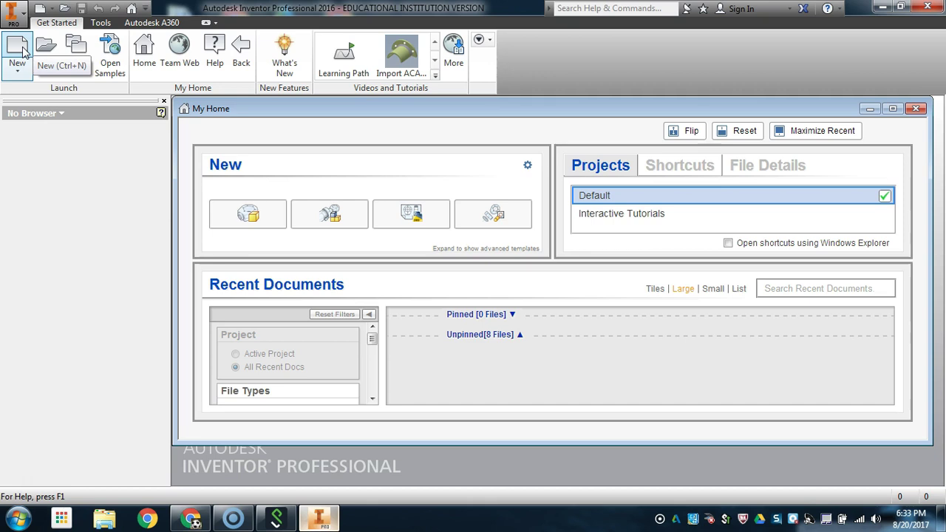
click(44, 49)
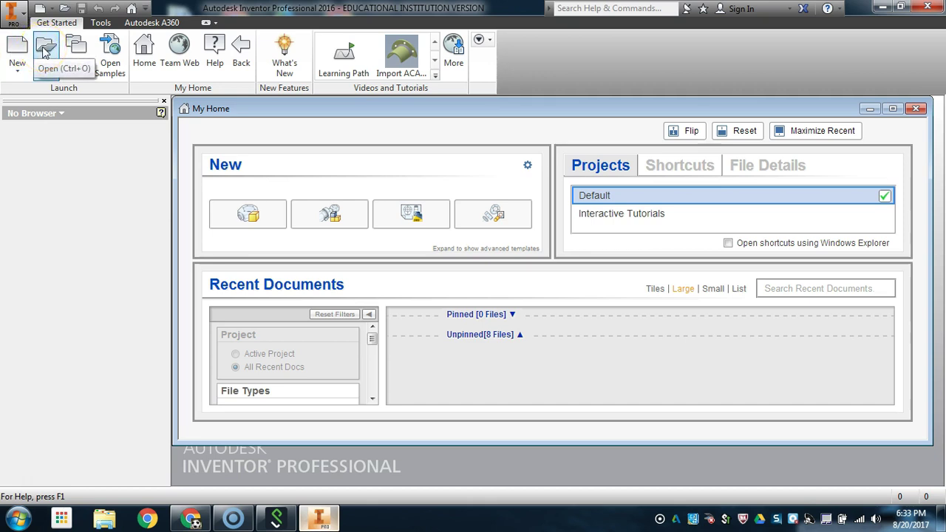
click(44, 51)
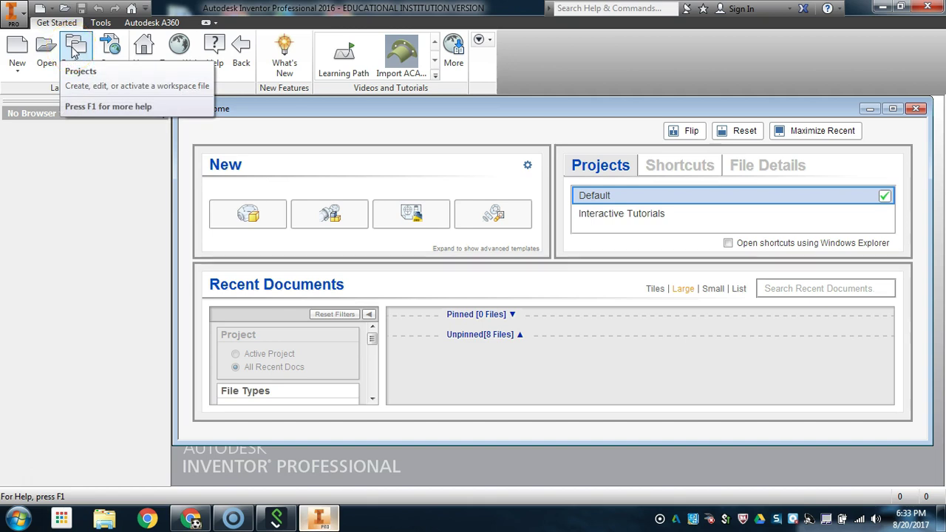
click(85, 181)
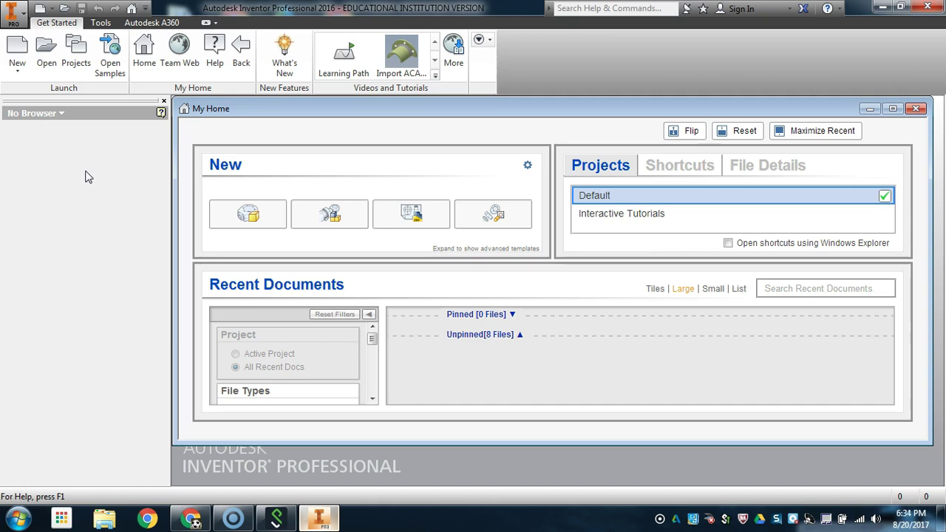
click(88, 169)
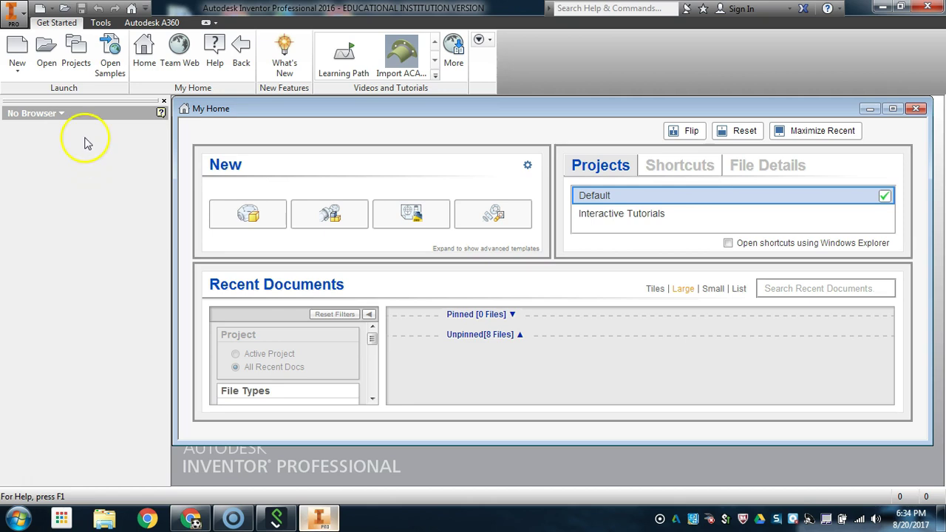
- Start a new single-user project and name it Dragster
click(76, 52)
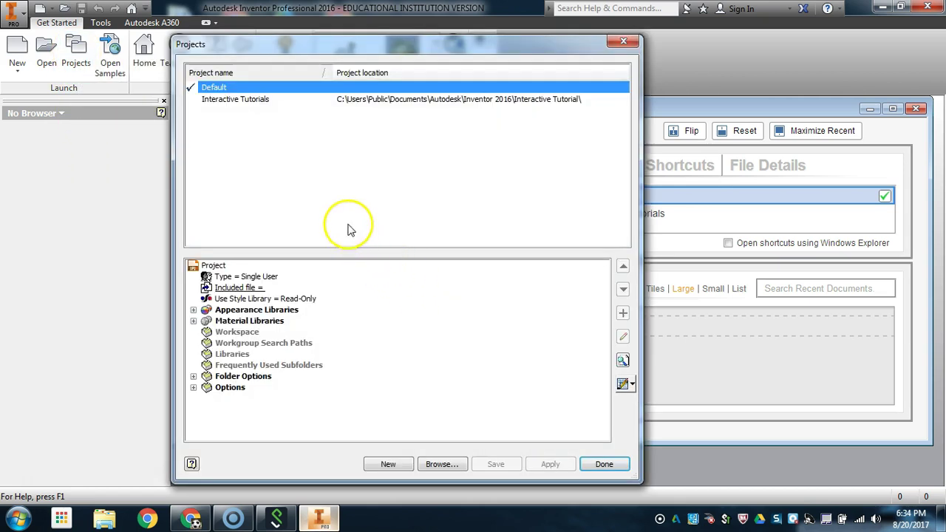
click(390, 463)
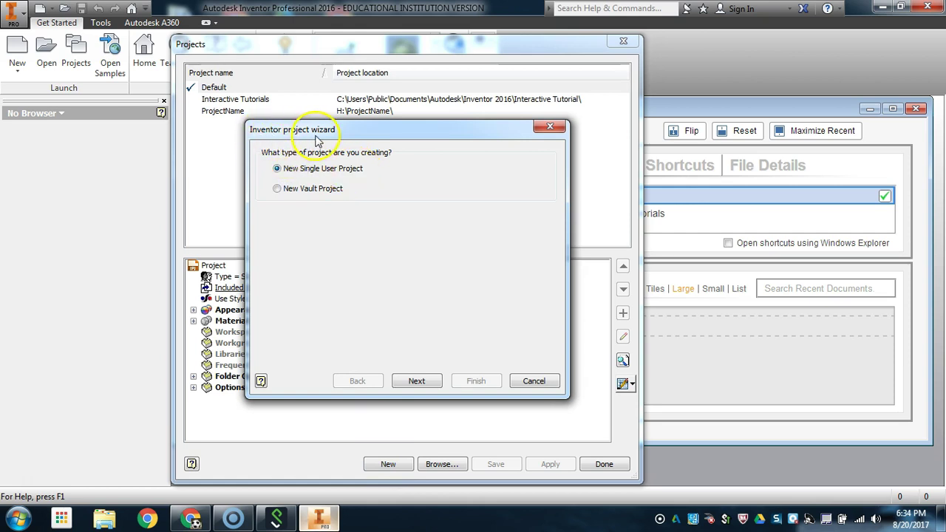
click(419, 381)
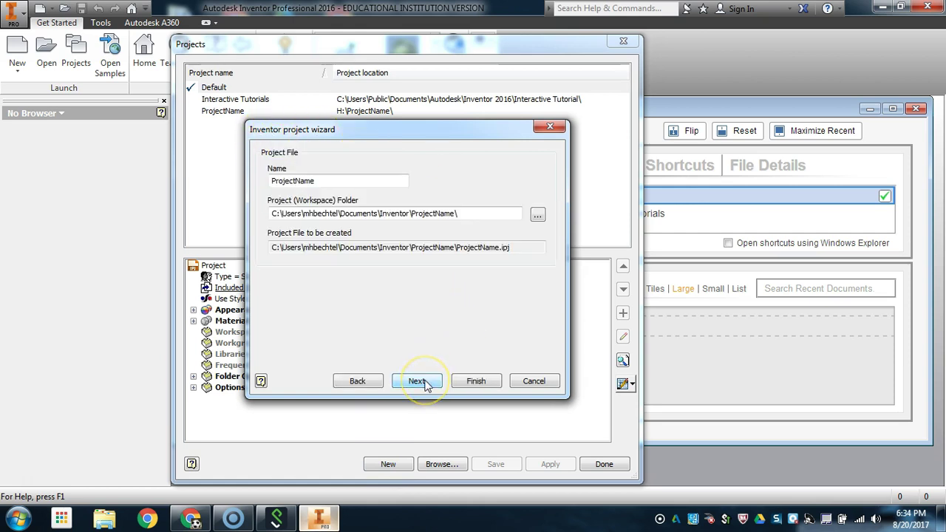
double_click(275, 180)
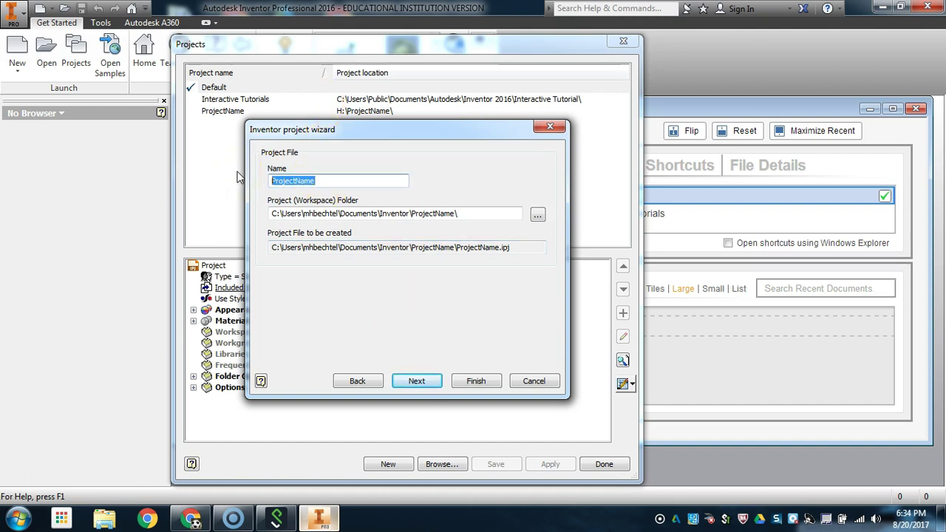
text(Dragster)
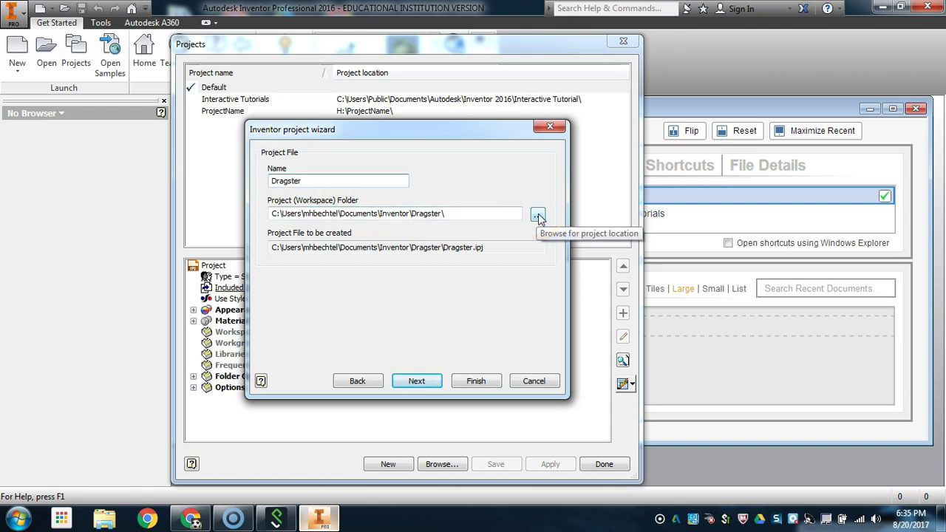
- Browse to Computer and select the network H: home drive as the project location
click(537, 215)
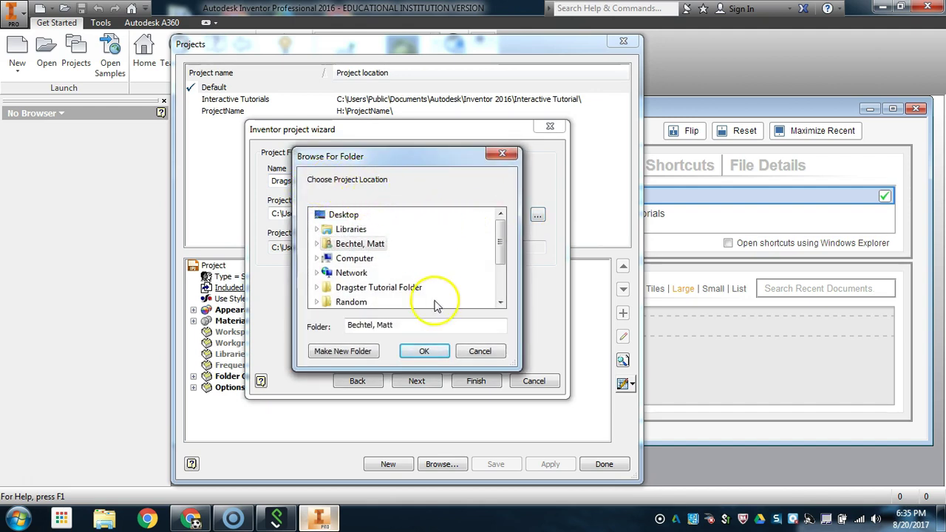
scroll(500, 246, down, 1)
drag(499, 246, 500, 261)
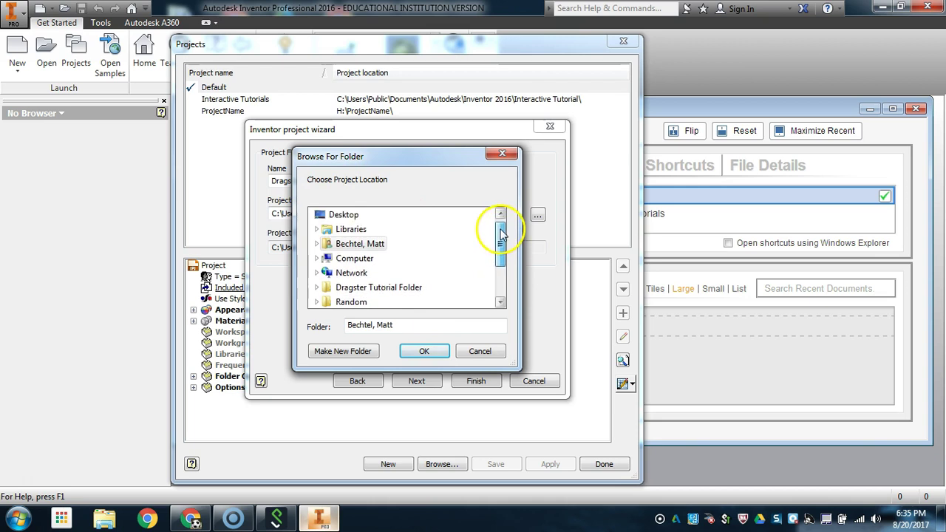
click(358, 246)
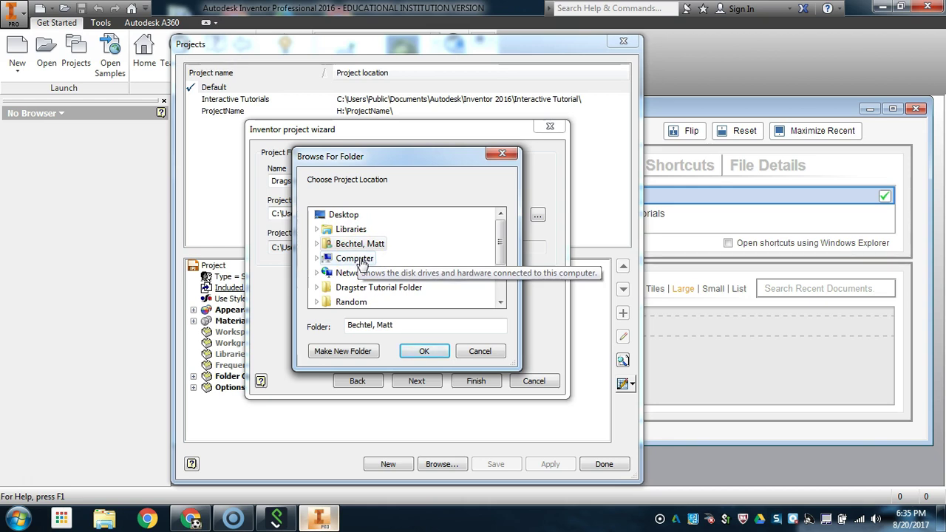
click(354, 259)
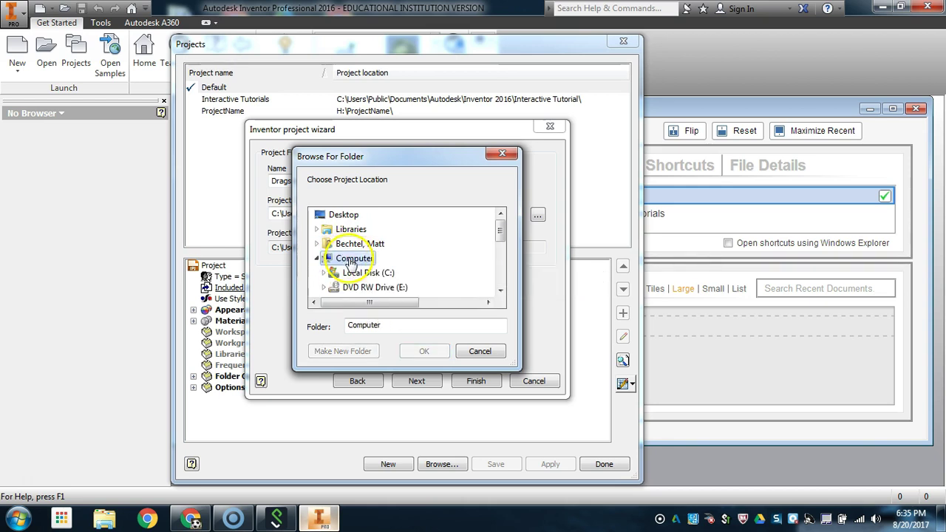
drag(500, 224, 501, 240)
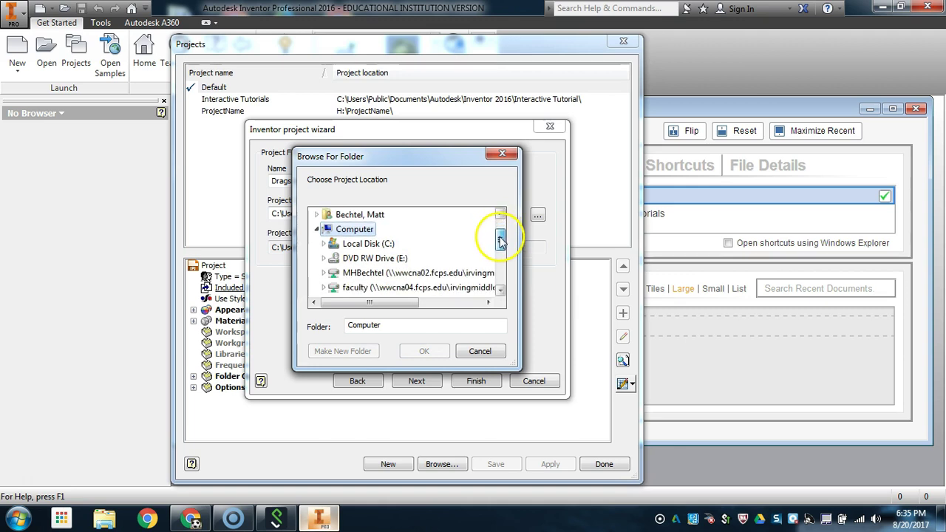
click(324, 274)
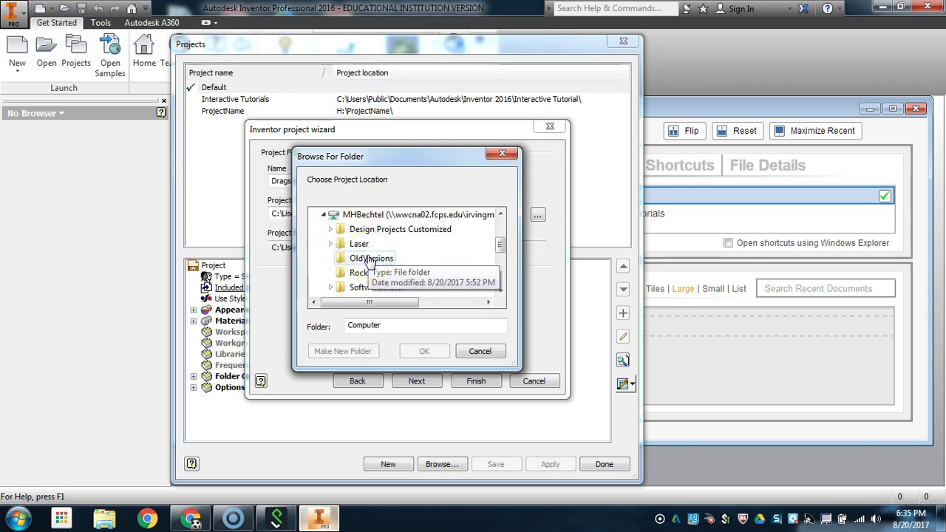
click(386, 218)
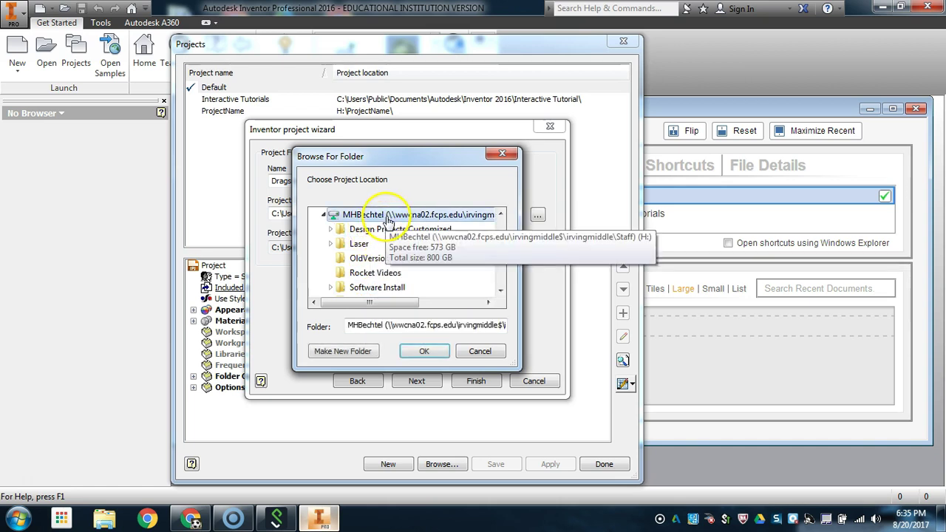
- Make a new Dragster folder on H: and accept it as the project folder
click(352, 352)
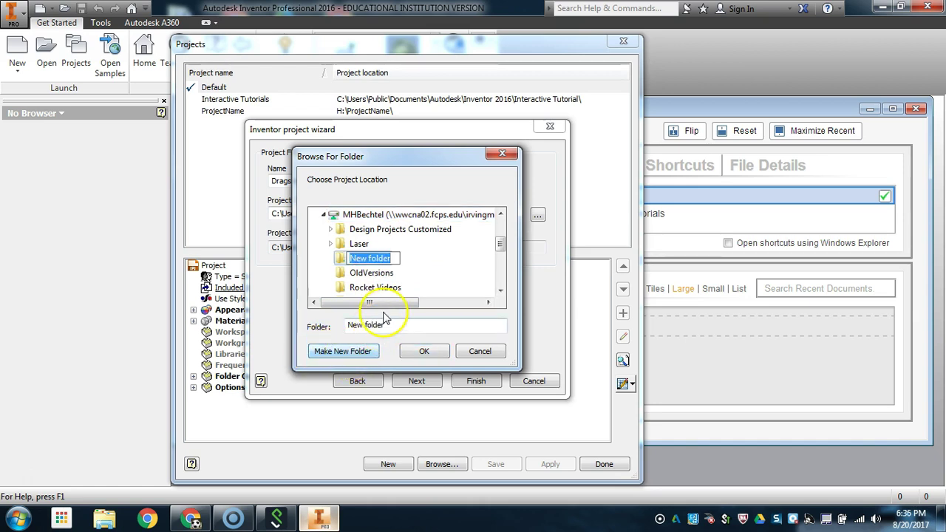
text(Dragster)
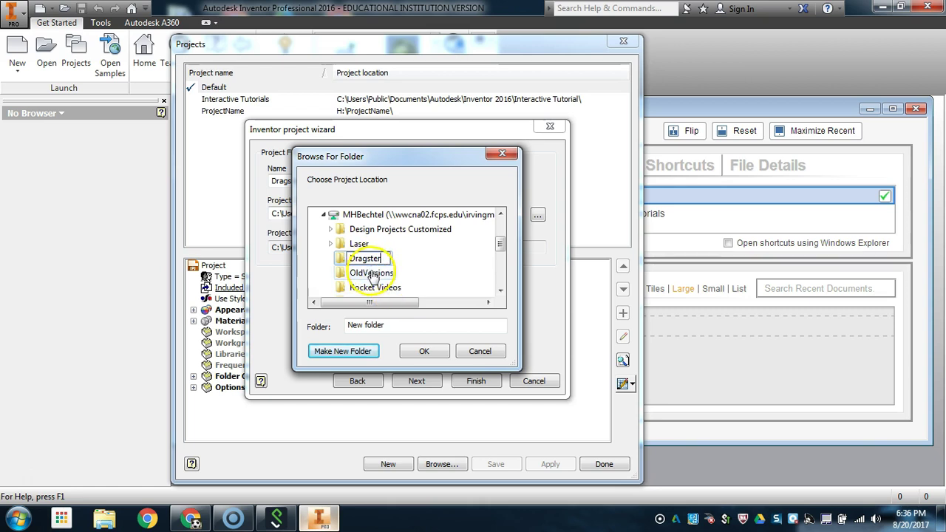
key(Return)
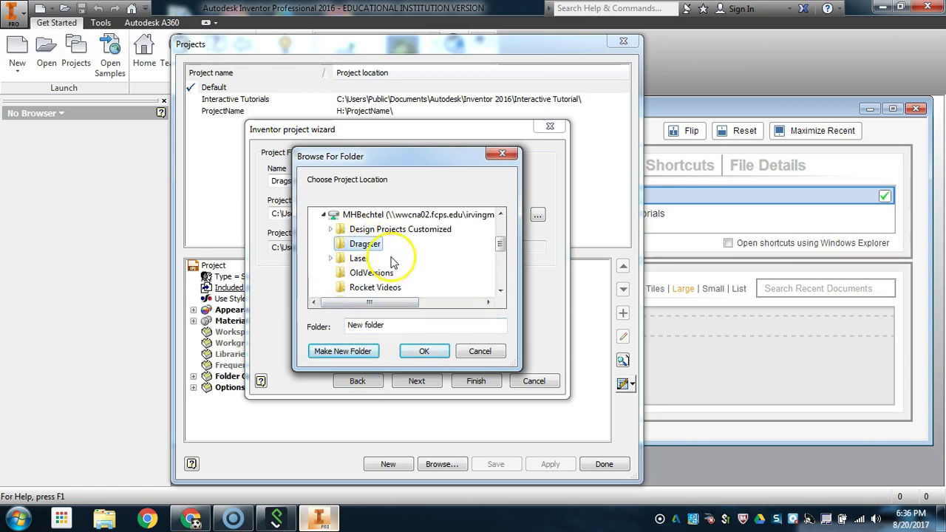
click(424, 352)
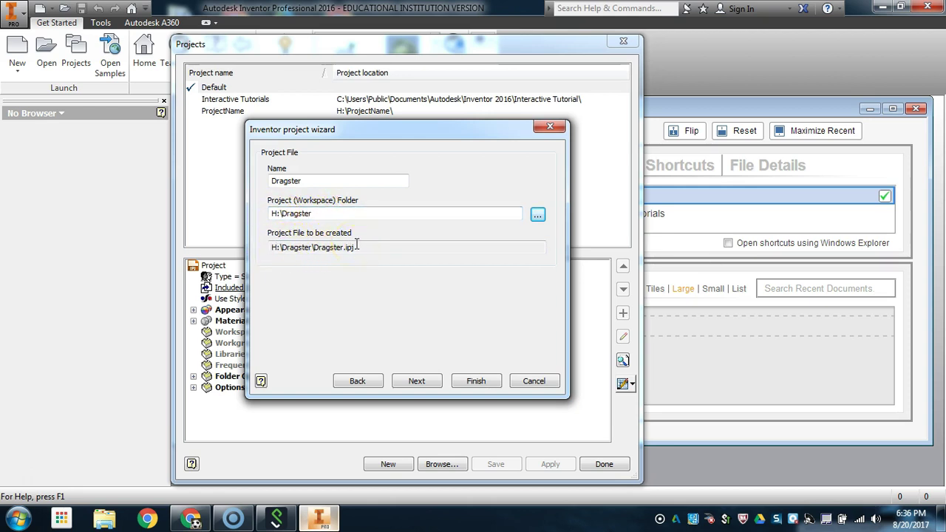
- Finish the Dragster project wizard and close the Projects dialog with Dragster active
click(467, 382)
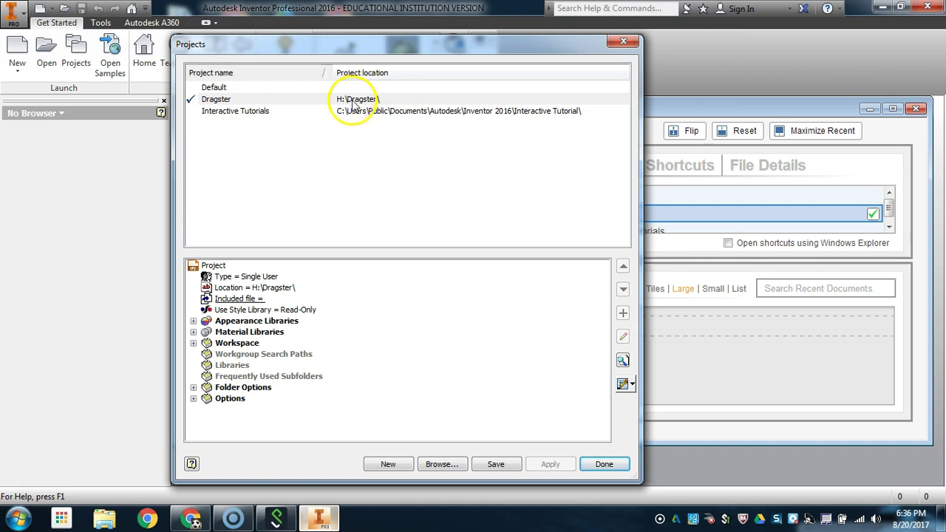
click(602, 463)
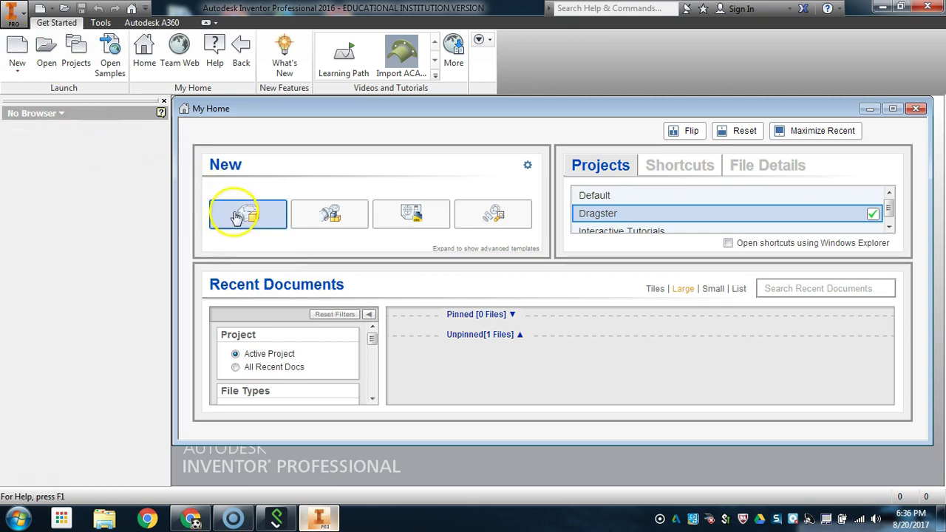
- Start a new file with Dragster.ipj kept as the project file
click(19, 52)
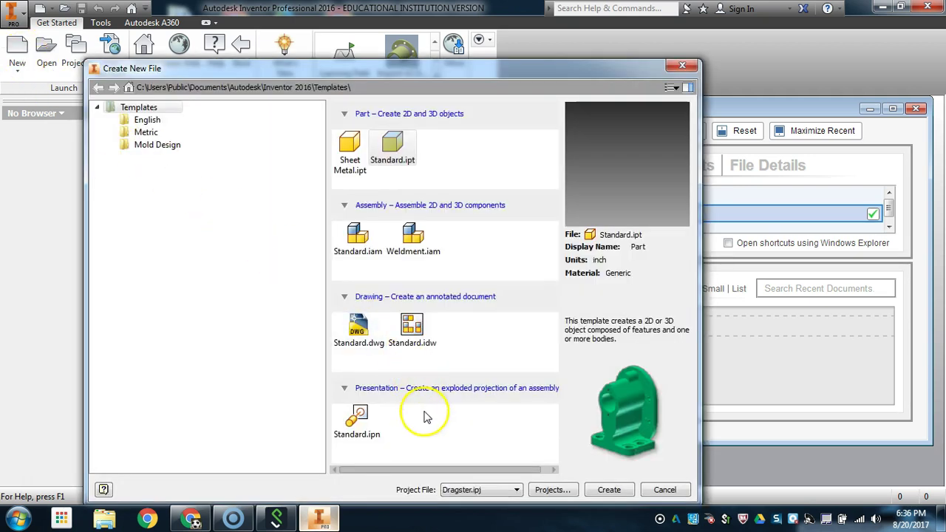
click(474, 494)
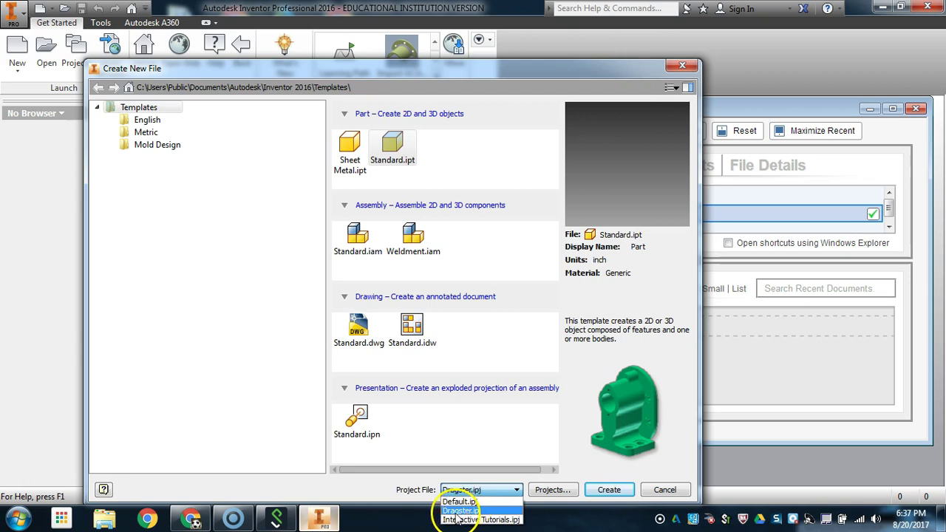
click(384, 492)
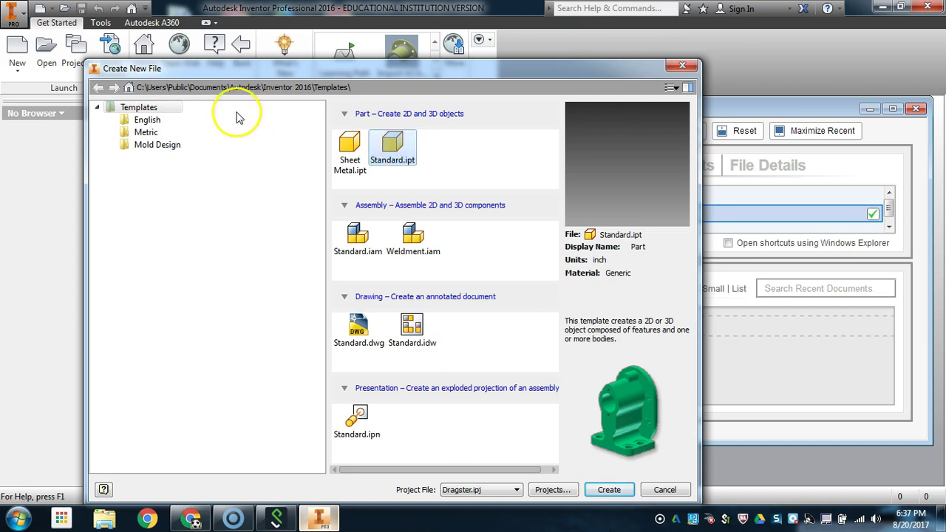
- Create Part1 from the English Standard (in).ipt part template
click(140, 119)
click(377, 146)
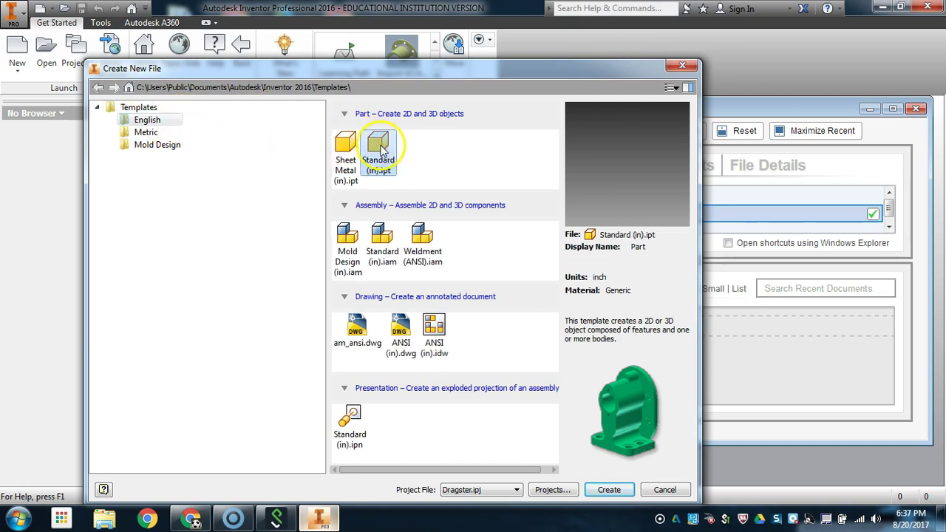
click(609, 489)
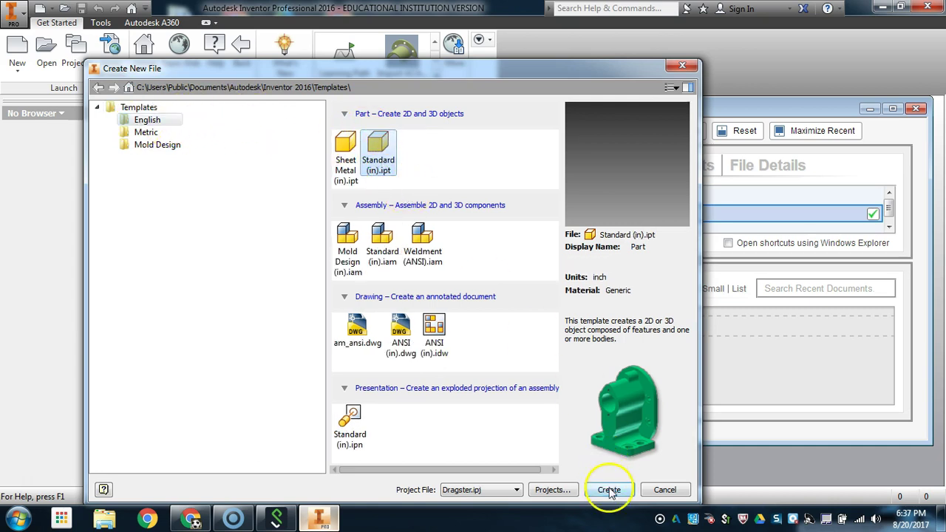